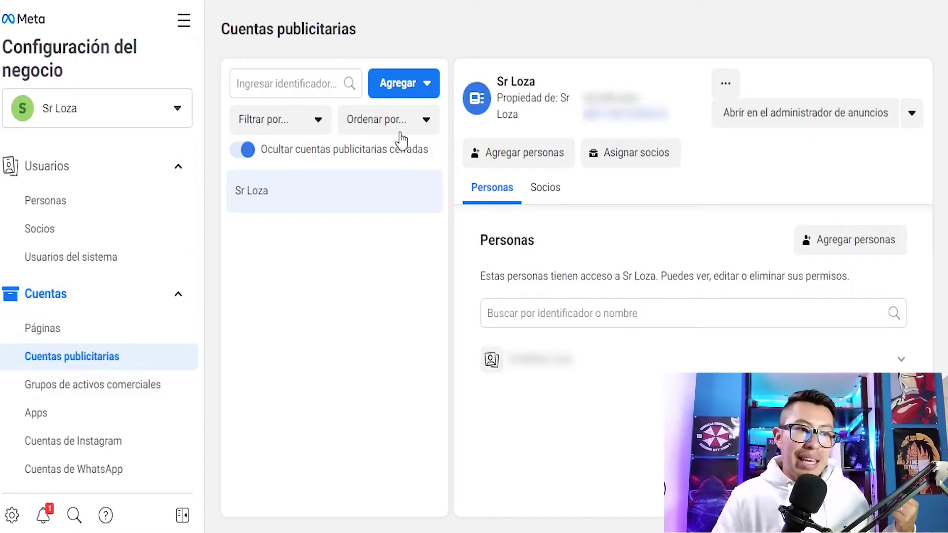
Open the selected ad account in Ads Manager and review its account overview page
{"action": "left_click", "coordinate": [772, 119]}
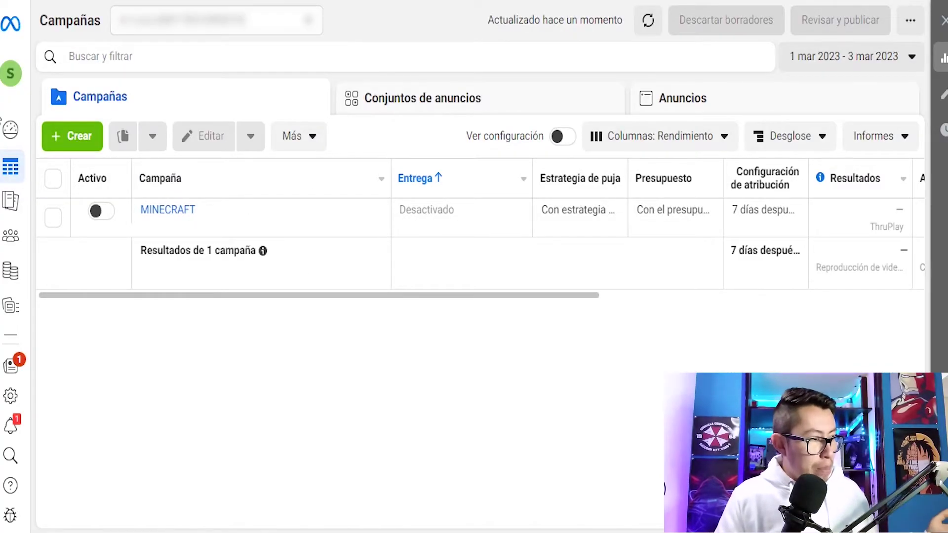
{"action": "mouse_move", "coordinate": [44, 299]}
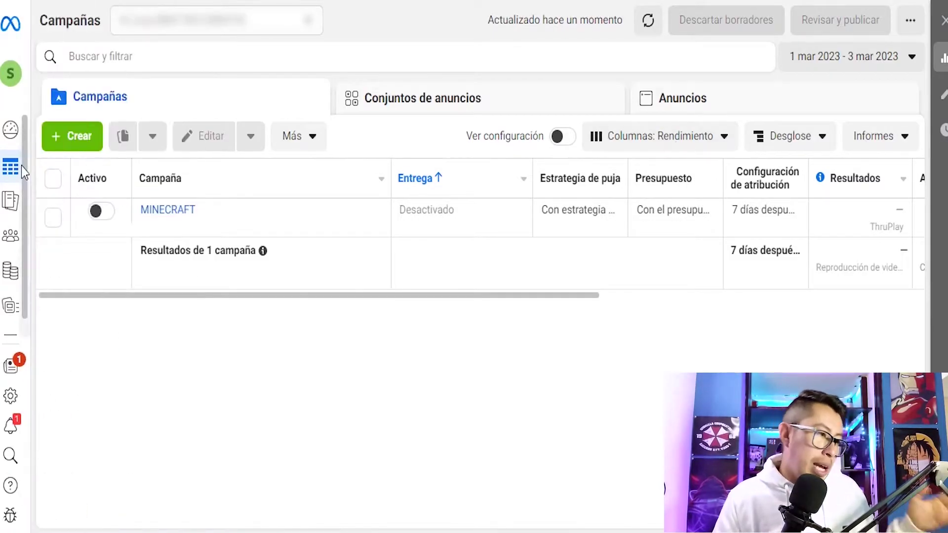
{"action": "mouse_move", "coordinate": [20, 168]}
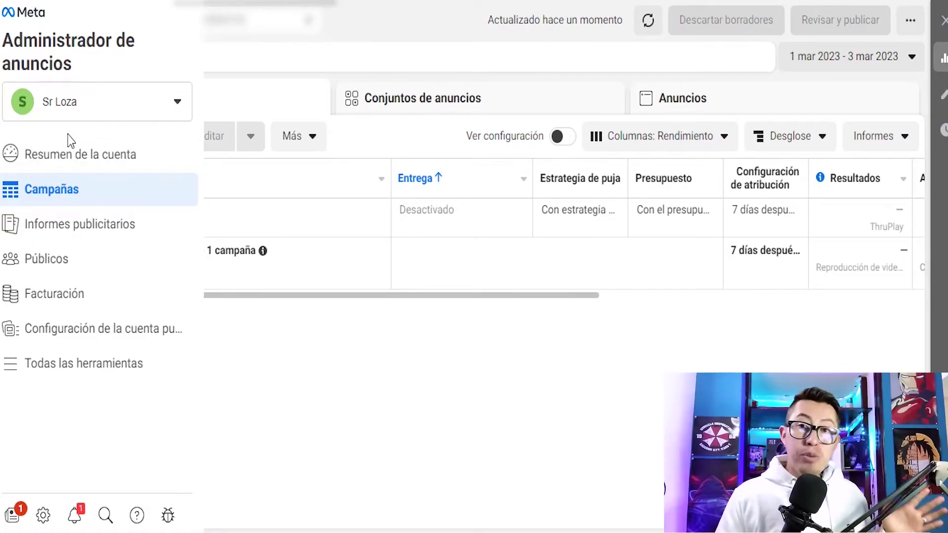
{"action": "left_click", "coordinate": [71, 163]}
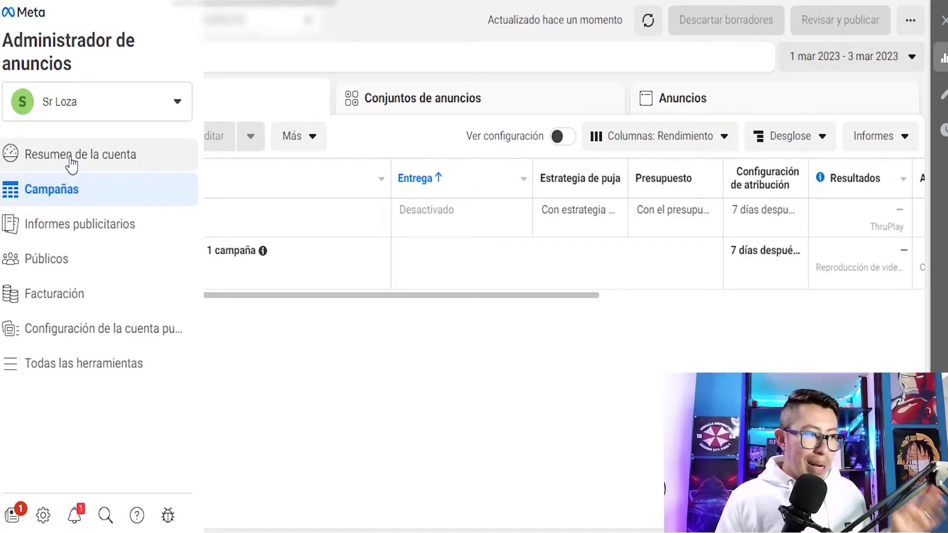
{"action": "left_click", "coordinate": [71, 159]}
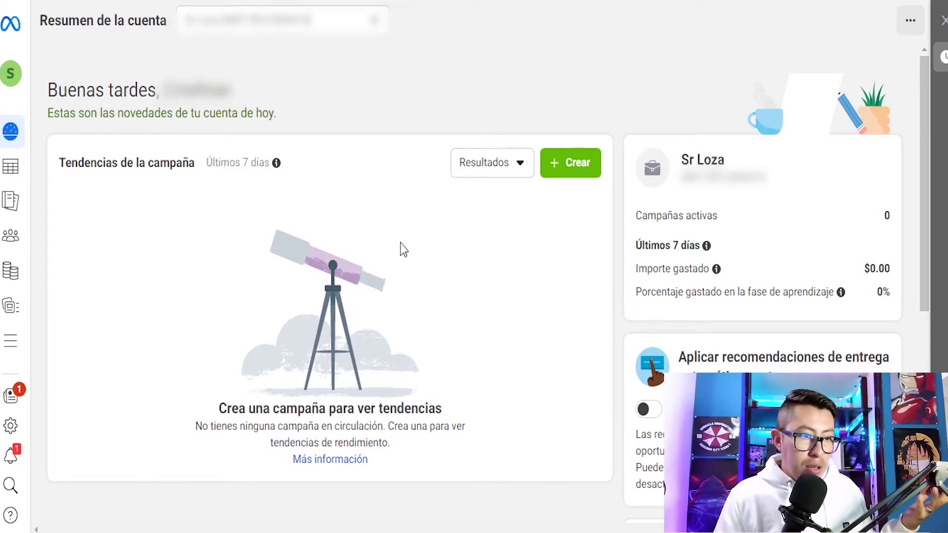
{"action": "scroll", "coordinate": [454, 218], "scroll_direction": "down", "scroll_amount": 6}
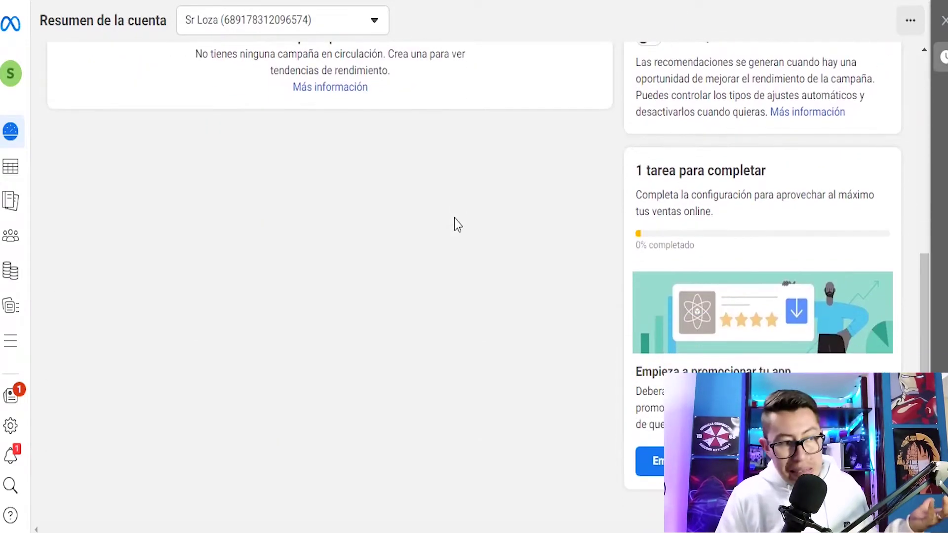
{"action": "scroll", "coordinate": [454, 219], "scroll_direction": "up", "scroll_amount": 7}
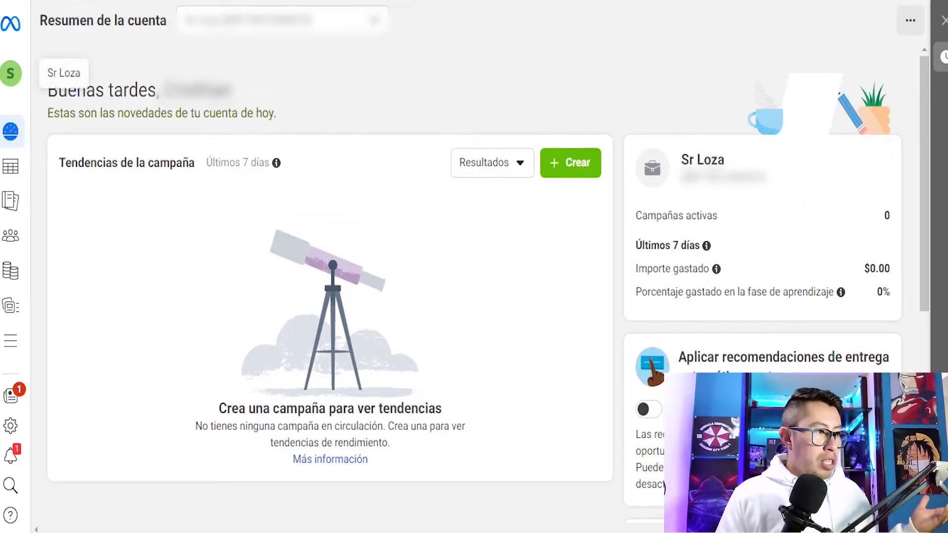
Visit the account's campaigns and ad reports, and review the options for creating custom, lookalike and saved audiences
{"action": "left_click", "coordinate": [100, 205]}
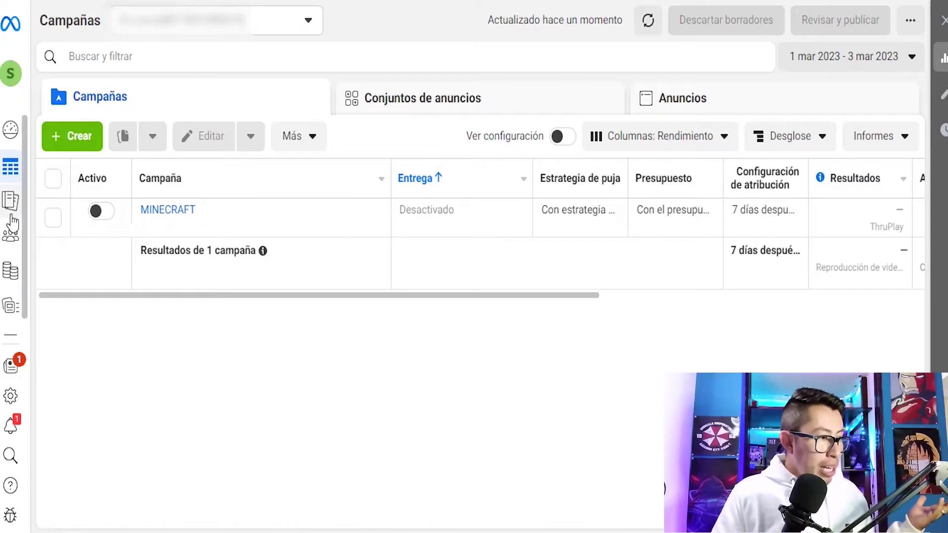
{"action": "mouse_move", "coordinate": [14, 217]}
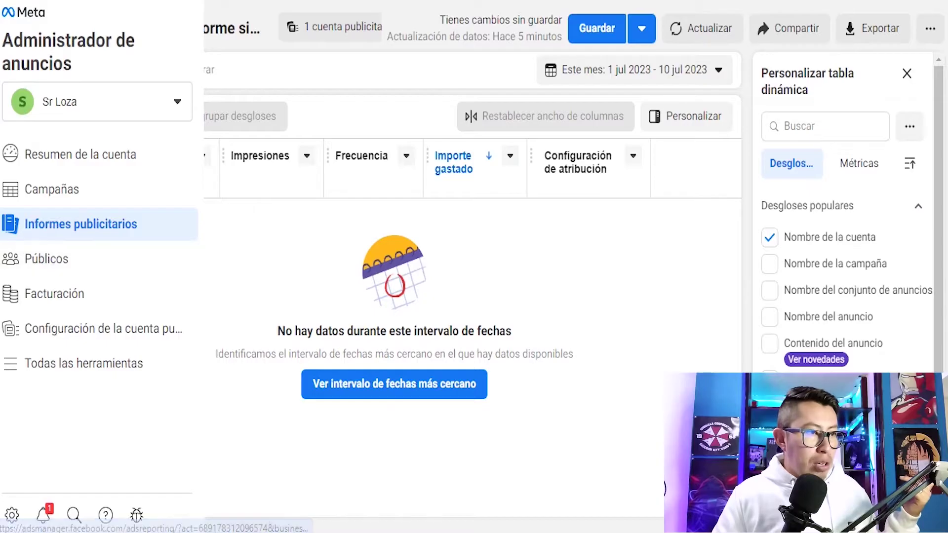
{"action": "left_click", "coordinate": [54, 260]}
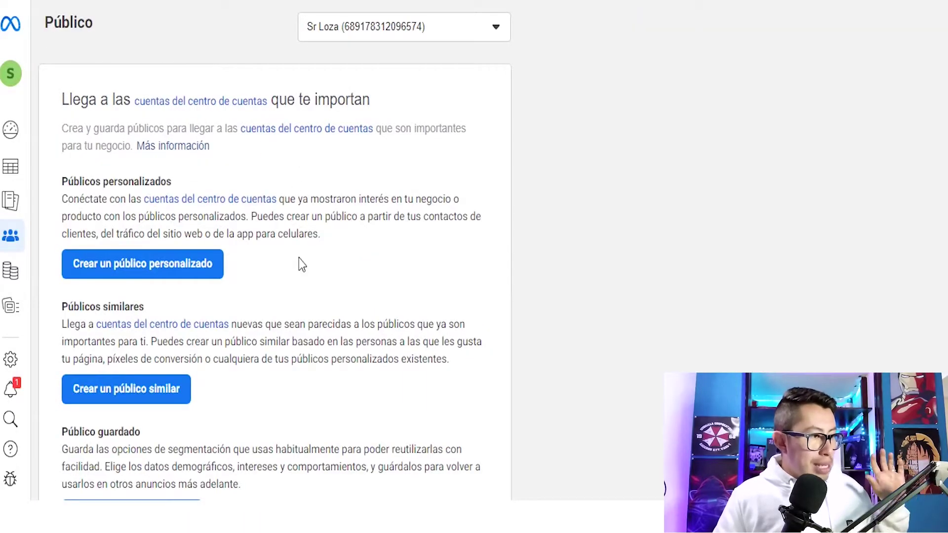
{"action": "scroll", "coordinate": [299, 259], "scroll_direction": "down", "scroll_amount": 1}
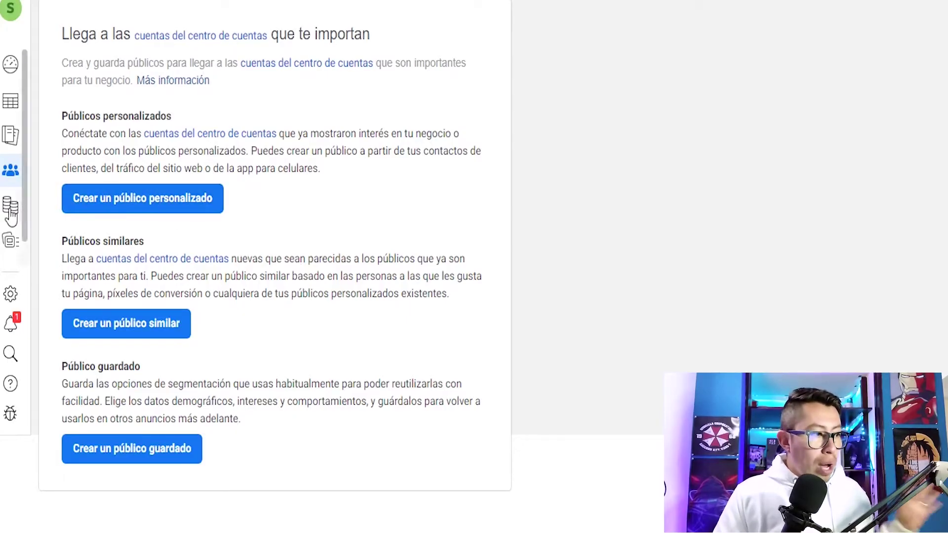
Open the billing section and examine the ad account's payment activity
{"action": "mouse_move", "coordinate": [10, 217]}
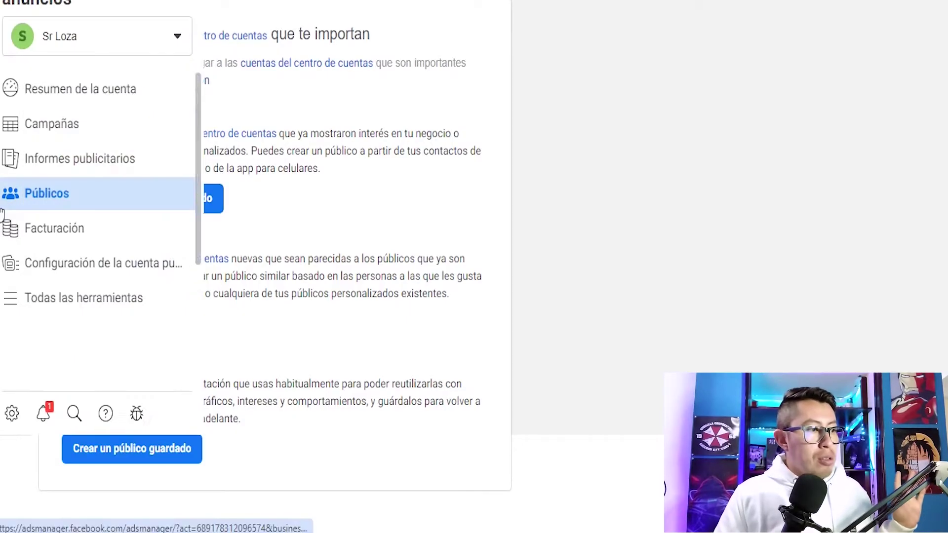
{"action": "left_click", "coordinate": [83, 237]}
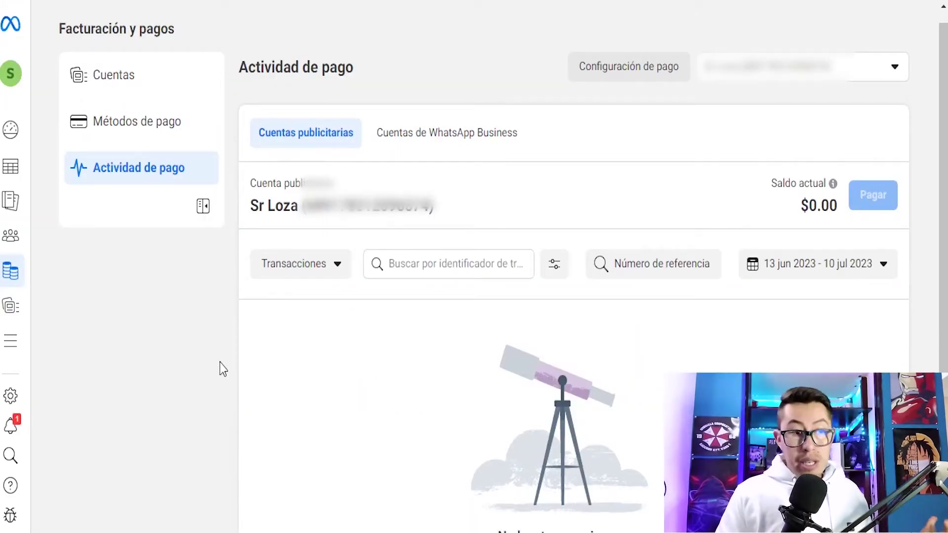
{"action": "scroll", "coordinate": [385, 290], "scroll_direction": "down", "scroll_amount": 2}
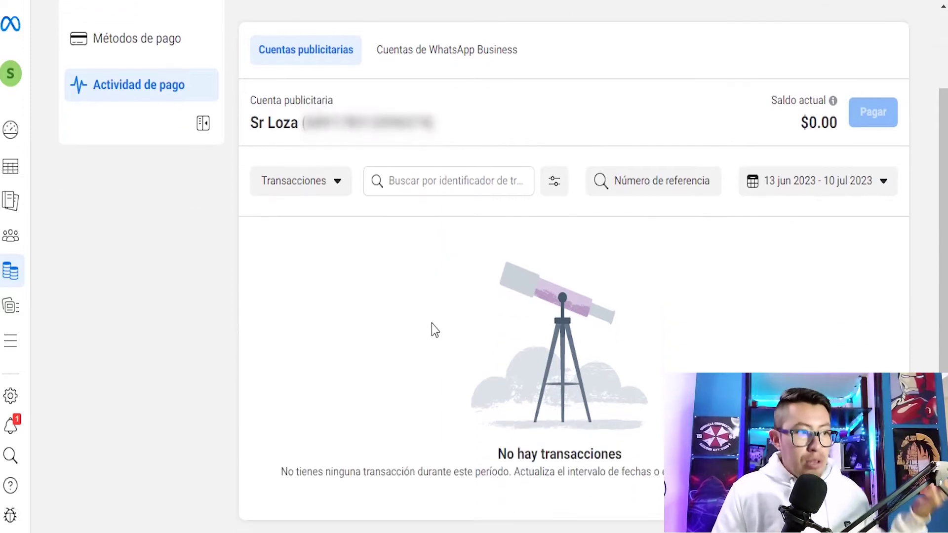
{"action": "scroll", "coordinate": [498, 197], "scroll_direction": "down", "scroll_amount": 1}
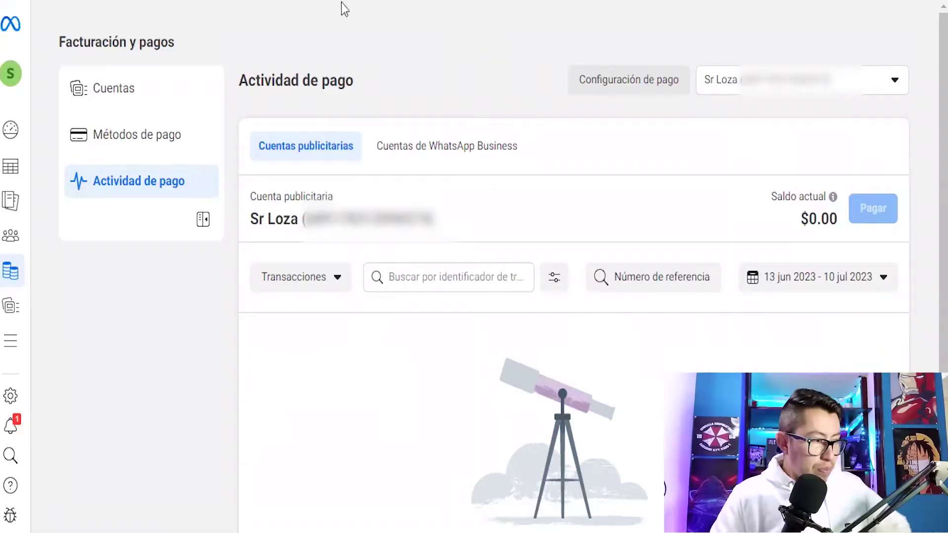
Open the ad account settings and review the account controls, business payments, account roles and Advantage+ shopping campaigns
{"action": "mouse_move", "coordinate": [9, 312]}
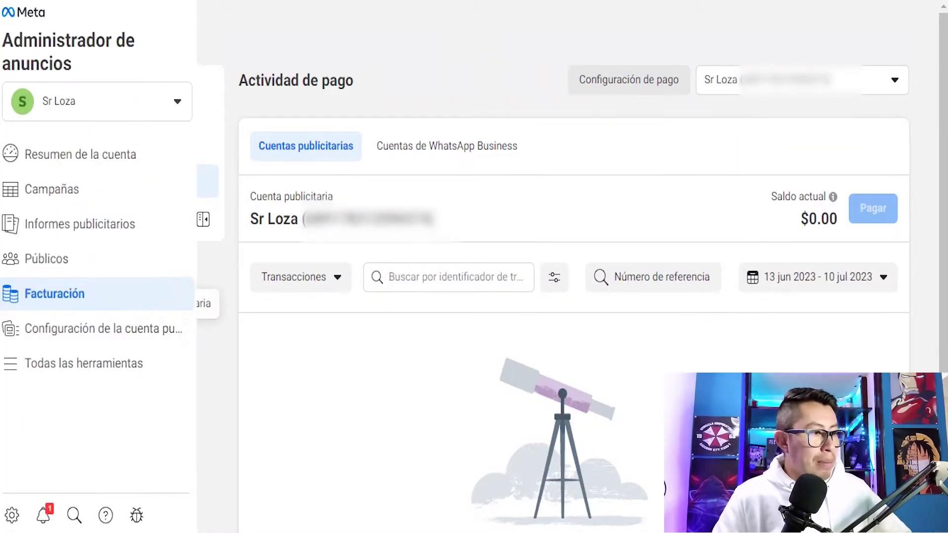
{"action": "left_click", "coordinate": [110, 331]}
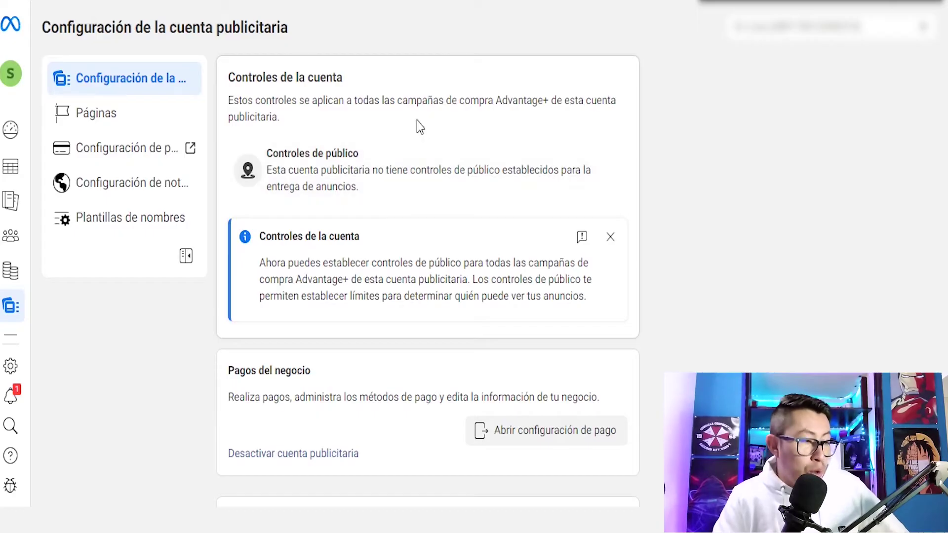
{"action": "scroll", "coordinate": [416, 124], "scroll_direction": "down", "scroll_amount": 2}
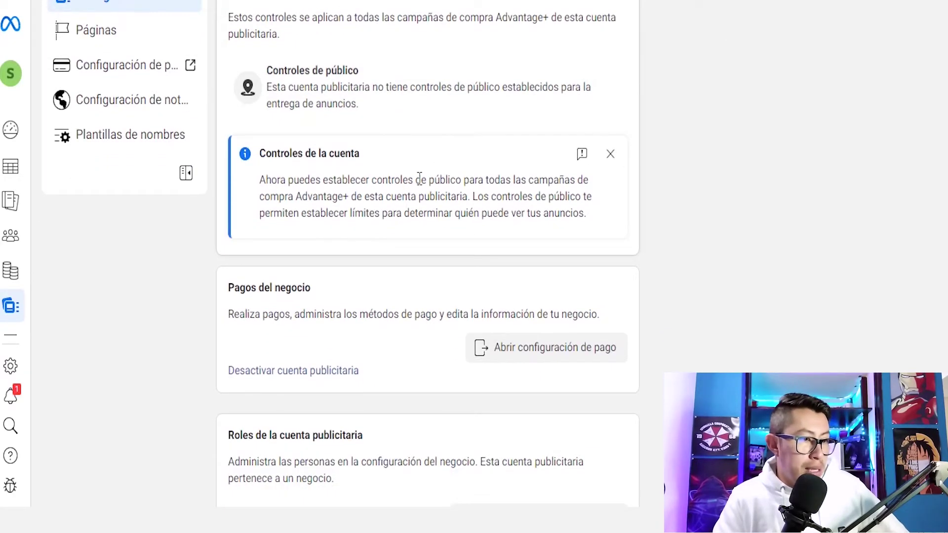
{"action": "scroll", "coordinate": [402, 110], "scroll_direction": "down", "scroll_amount": 2}
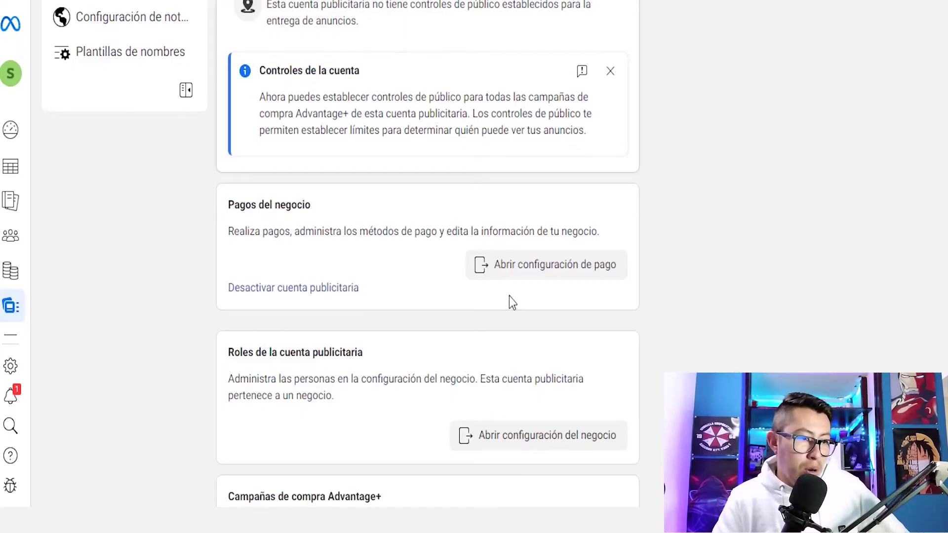
{"action": "scroll", "coordinate": [564, 274], "scroll_direction": "down", "scroll_amount": 4}
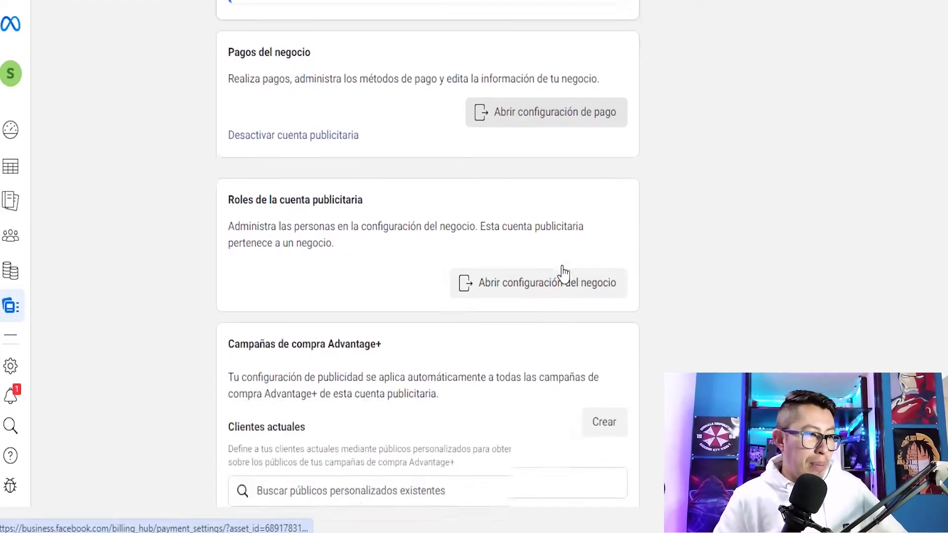
{"action": "scroll", "coordinate": [381, 279], "scroll_direction": "down", "scroll_amount": 1}
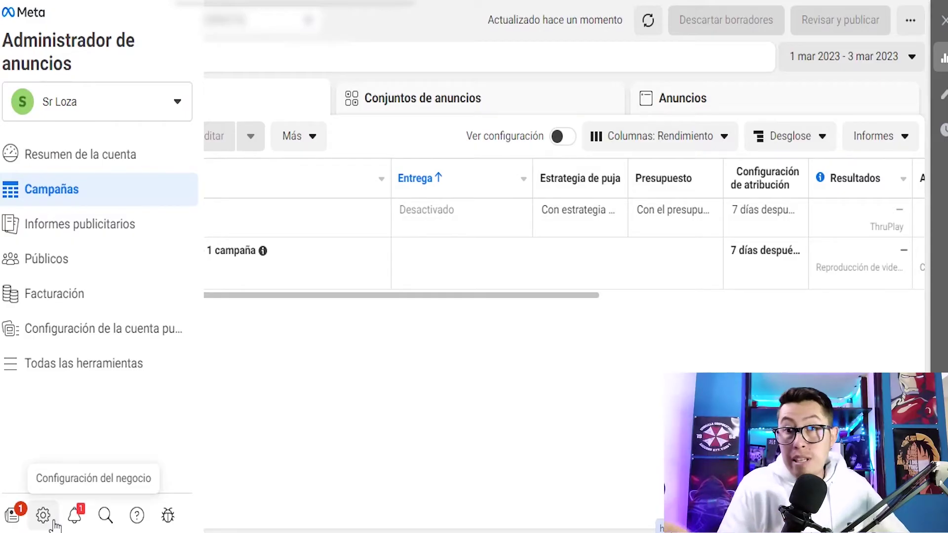
Browse the full list of business, advertising and reporting tools, and return to the campaigns table
{"action": "left_click", "coordinate": [107, 371]}
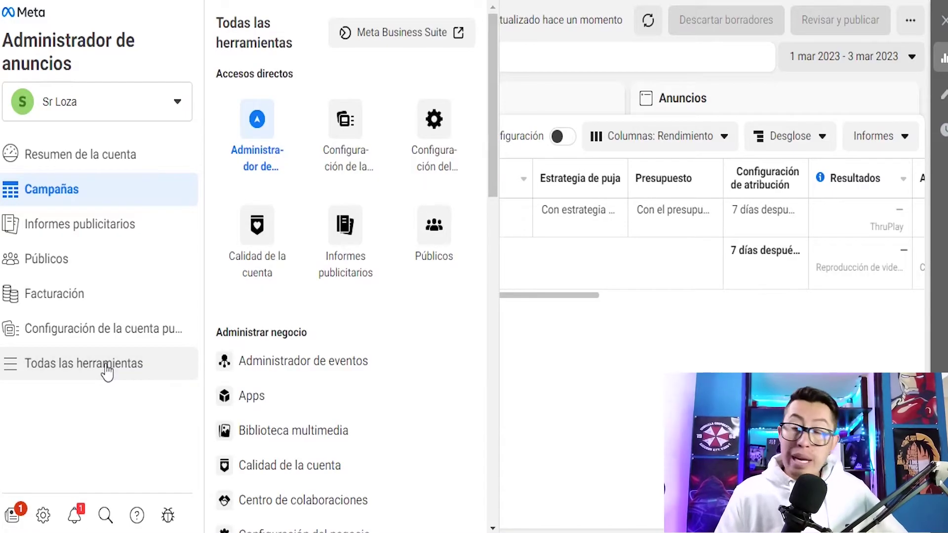
{"action": "scroll", "coordinate": [307, 248], "scroll_direction": "down", "scroll_amount": 4}
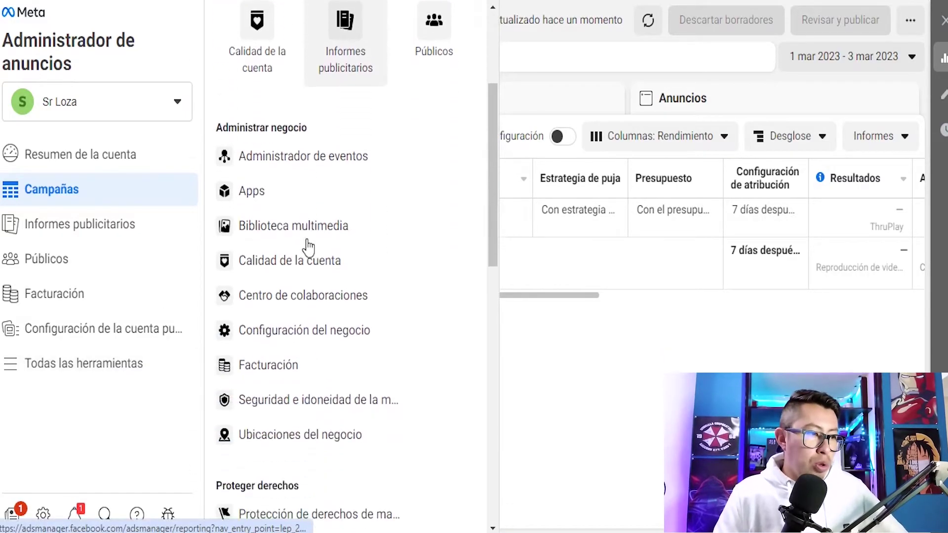
{"action": "scroll", "coordinate": [308, 246], "scroll_direction": "down", "scroll_amount": 10}
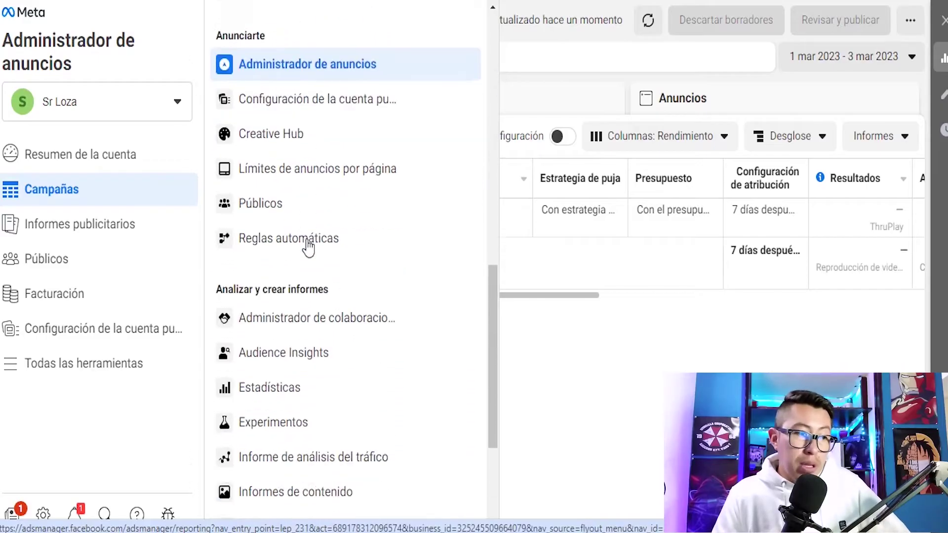
{"action": "scroll", "coordinate": [308, 246], "scroll_direction": "down", "scroll_amount": 4}
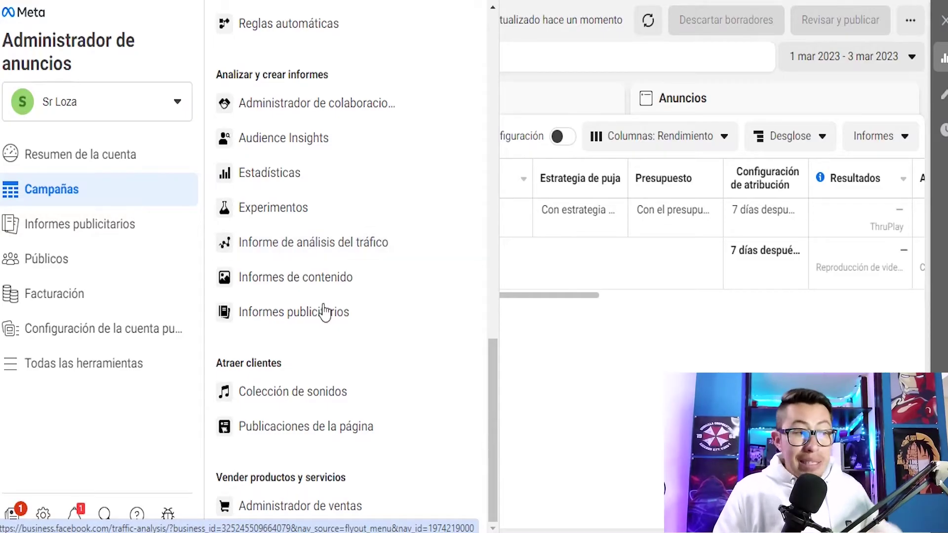
{"action": "scroll", "coordinate": [323, 318], "scroll_direction": "up", "scroll_amount": 1}
{"action": "scroll", "coordinate": [324, 319], "scroll_direction": "up", "scroll_amount": 4}
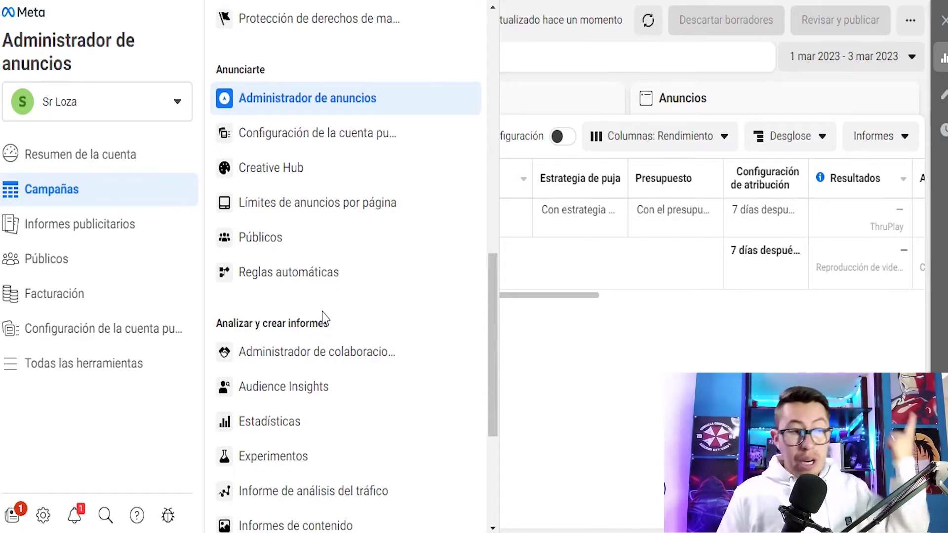
{"action": "scroll", "coordinate": [322, 312], "scroll_direction": "down", "scroll_amount": 5}
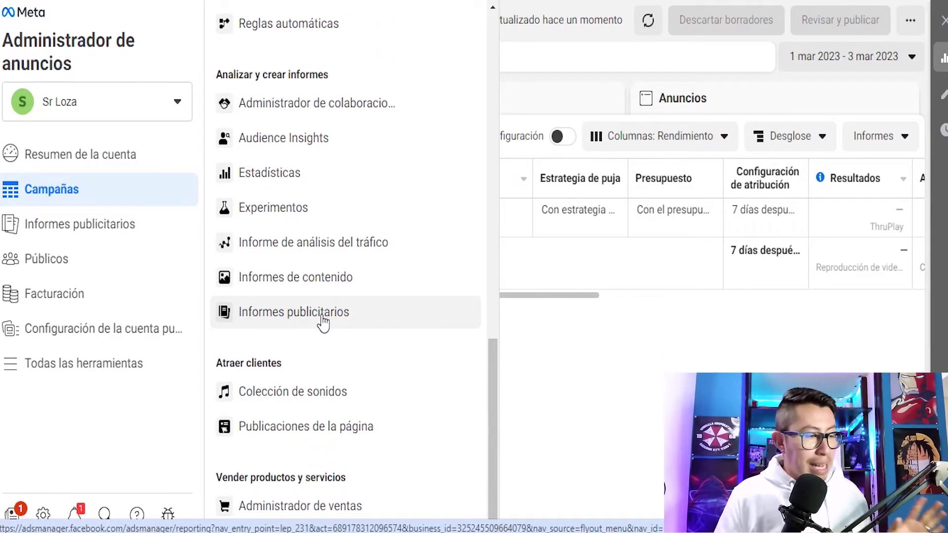
{"action": "scroll", "coordinate": [324, 324], "scroll_direction": "up", "scroll_amount": 10}
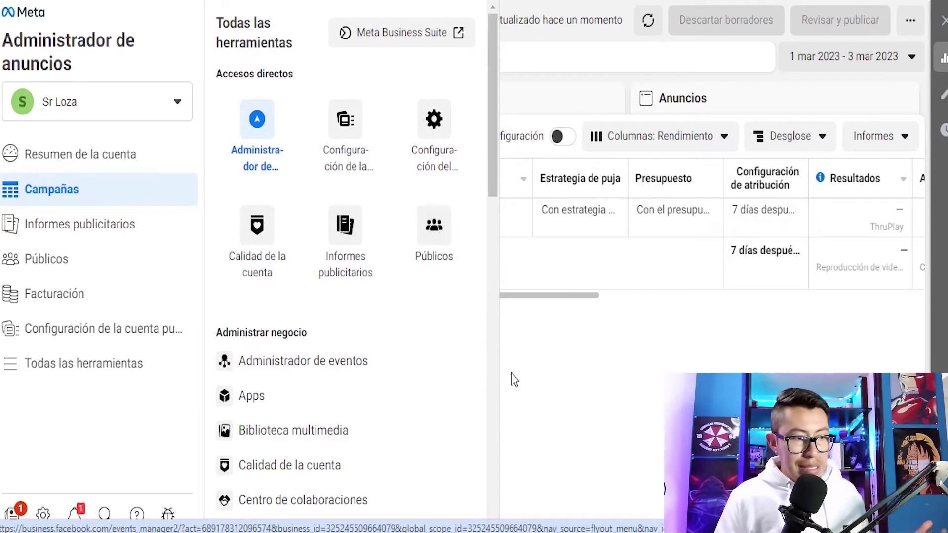
{"action": "left_click", "coordinate": [610, 408]}
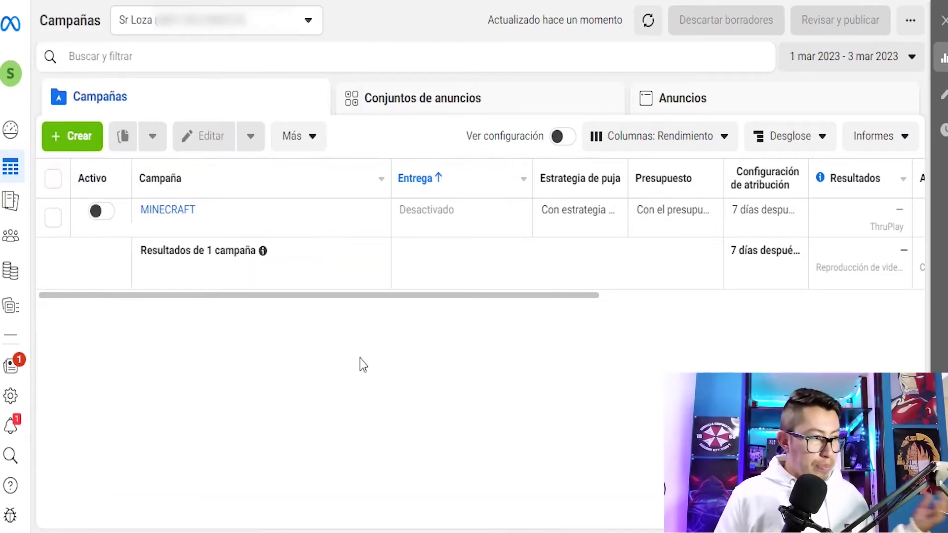
Look at the ad account selector for the campaigns table
{"action": "mouse_move", "coordinate": [4, 124]}
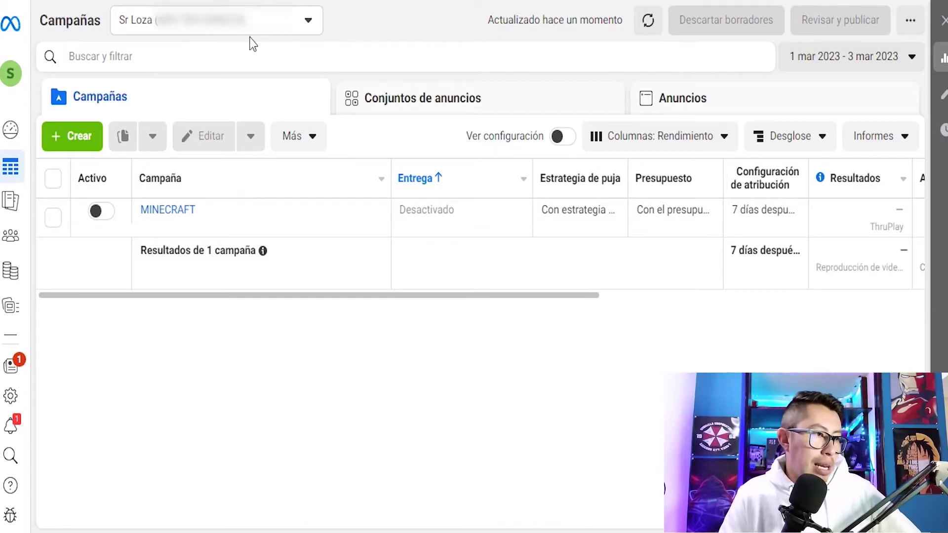
{"action": "left_click", "coordinate": [284, 29]}
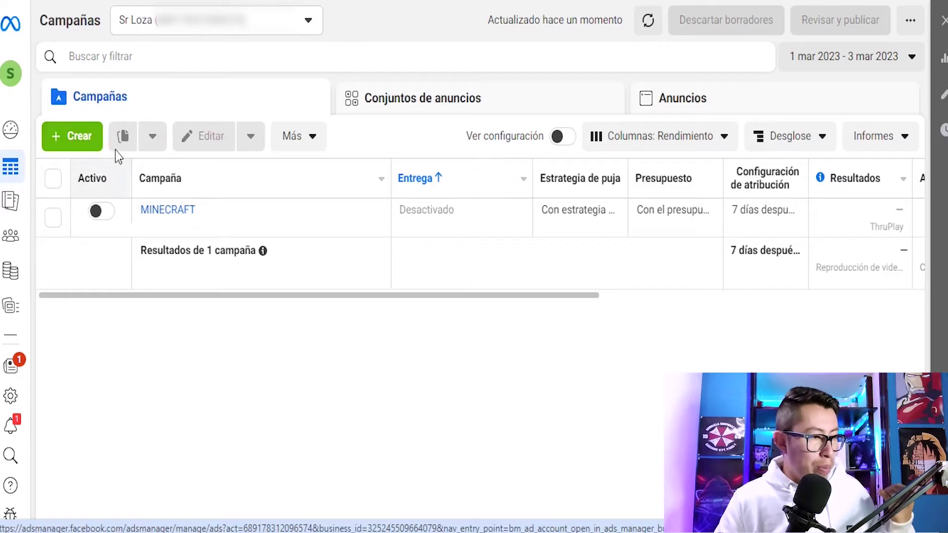
Review the additional campaign actions, including A/B testing, import and export, the Excel template and automated rules
{"action": "left_click", "coordinate": [293, 144]}
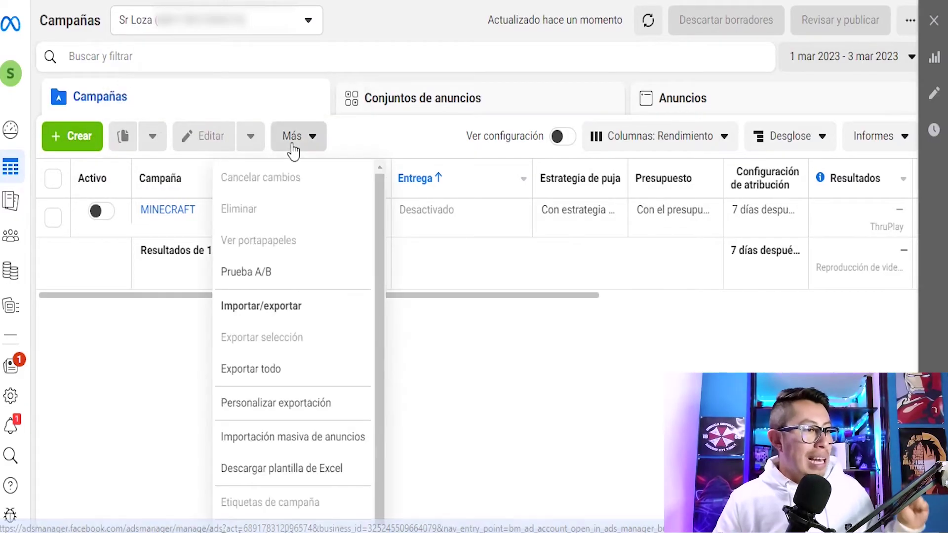
{"action": "scroll", "coordinate": [323, 241], "scroll_direction": "down", "scroll_amount": 1}
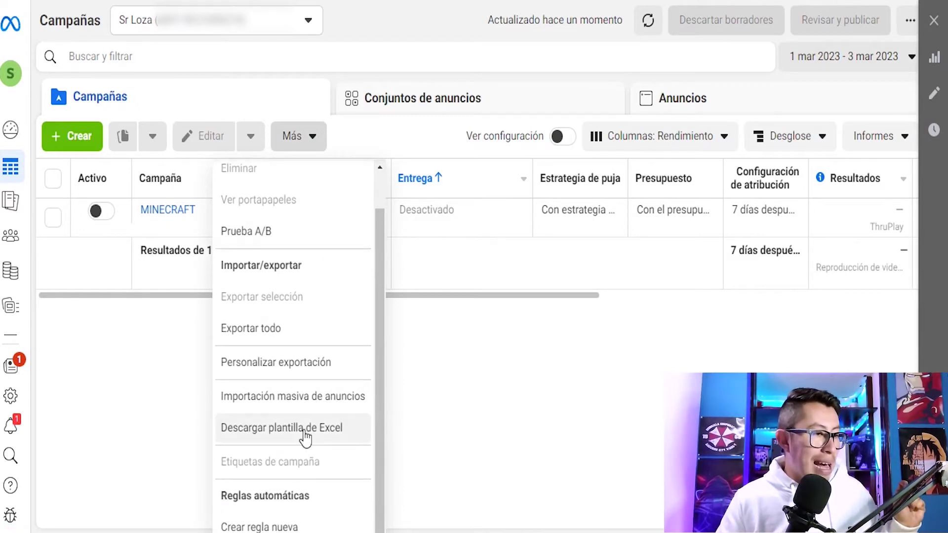
{"action": "scroll", "coordinate": [340, 437], "scroll_direction": "up", "scroll_amount": 1}
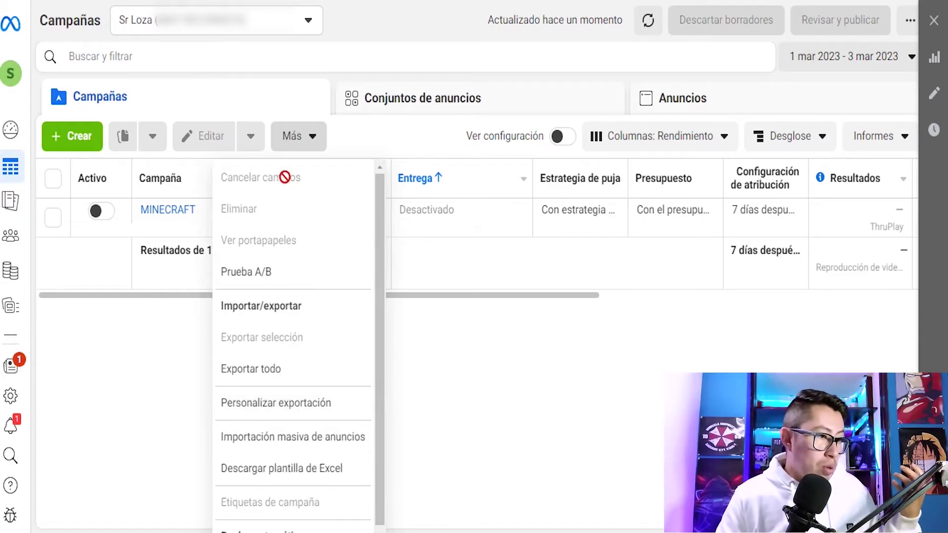
{"action": "mouse_move", "coordinate": [344, 219]}
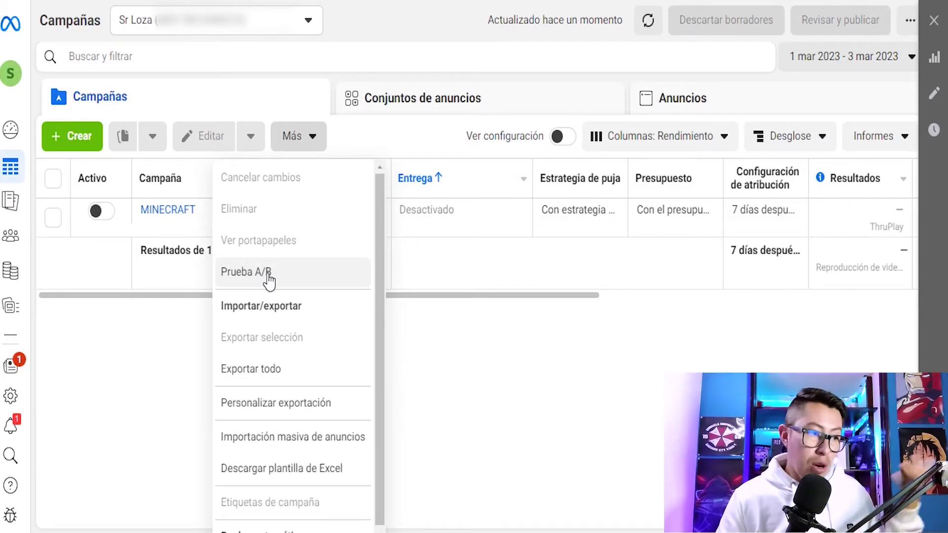
{"action": "scroll", "coordinate": [269, 281], "scroll_direction": "down", "scroll_amount": 1}
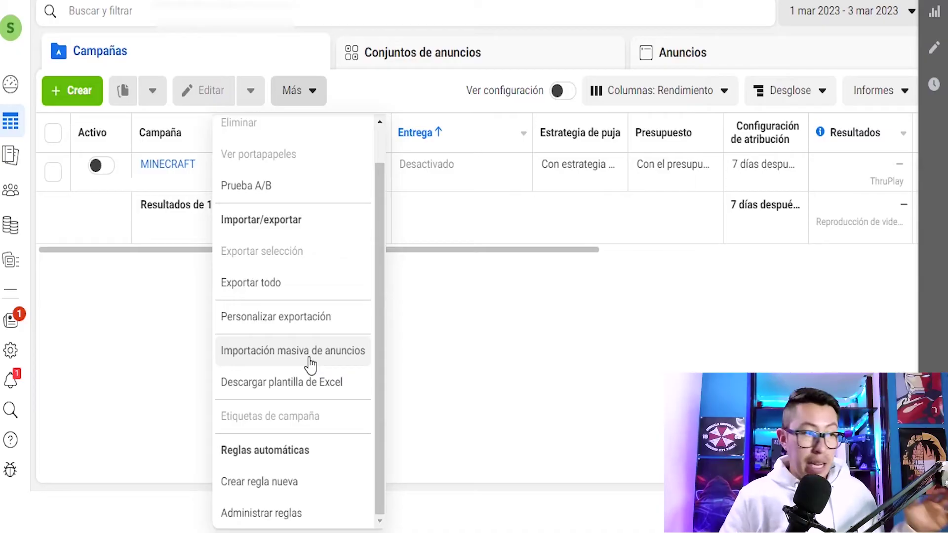
{"action": "scroll", "coordinate": [494, 271], "scroll_direction": "up", "scroll_amount": 2}
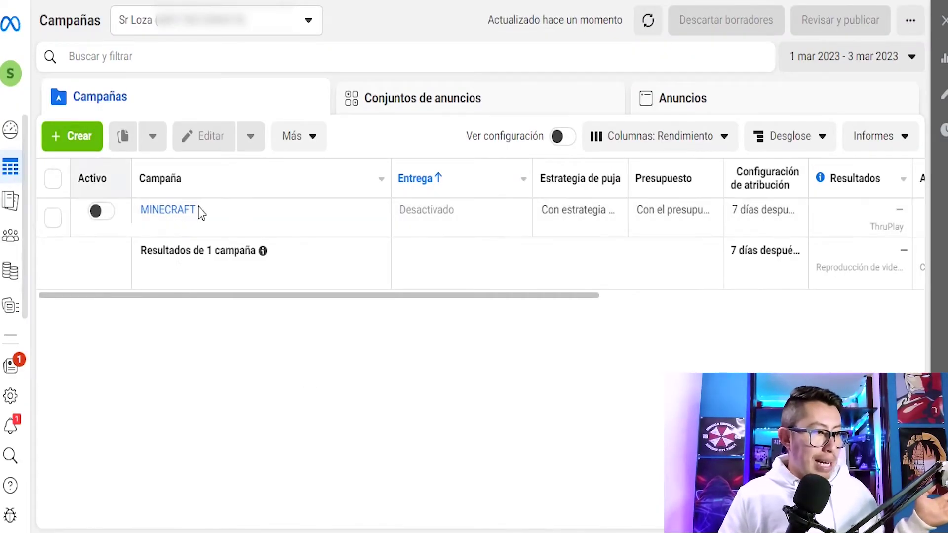
View the ad account's ad sets and ads, and return to the campaigns table
{"action": "left_click_drag", "start_coordinate": [497, 296], "coordinate": [428, 310]}
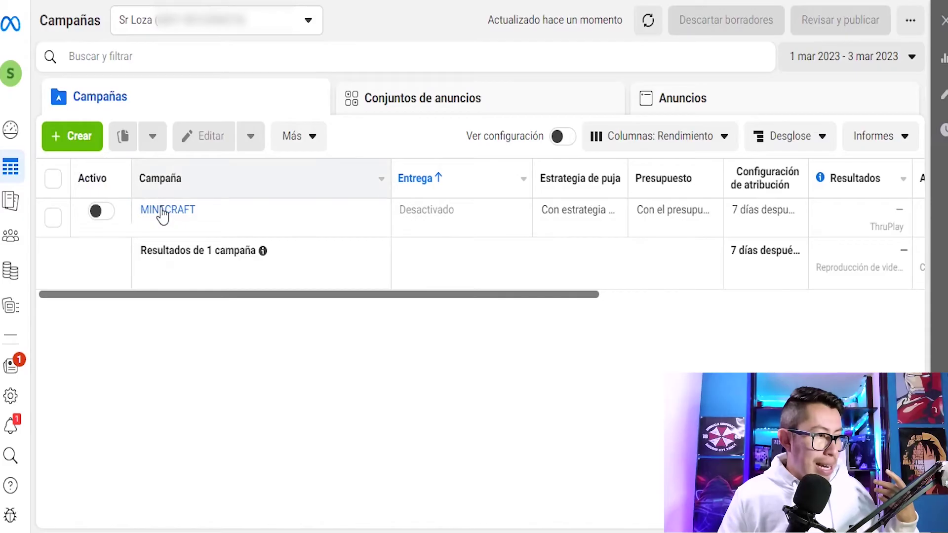
{"action": "left_click", "coordinate": [451, 104]}
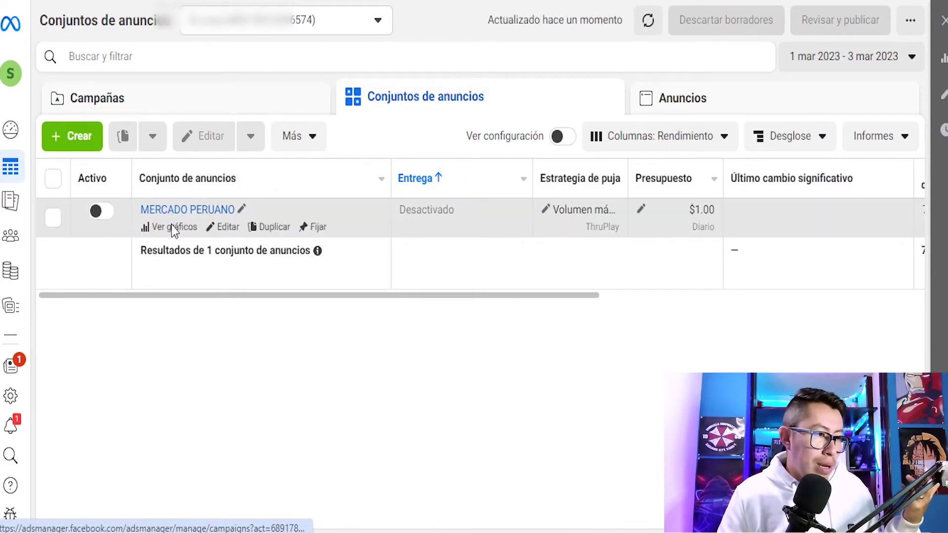
{"action": "left_click", "coordinate": [677, 94]}
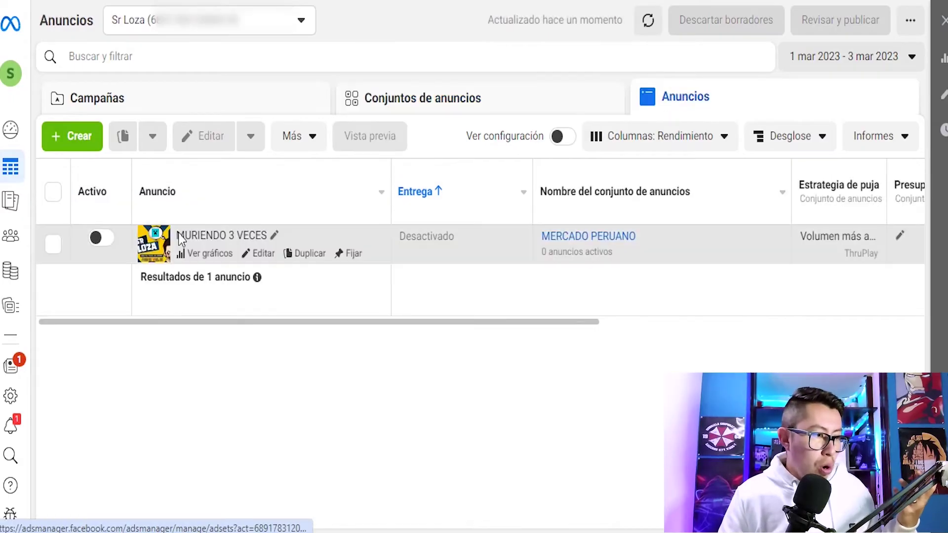
{"action": "left_click", "coordinate": [206, 115]}
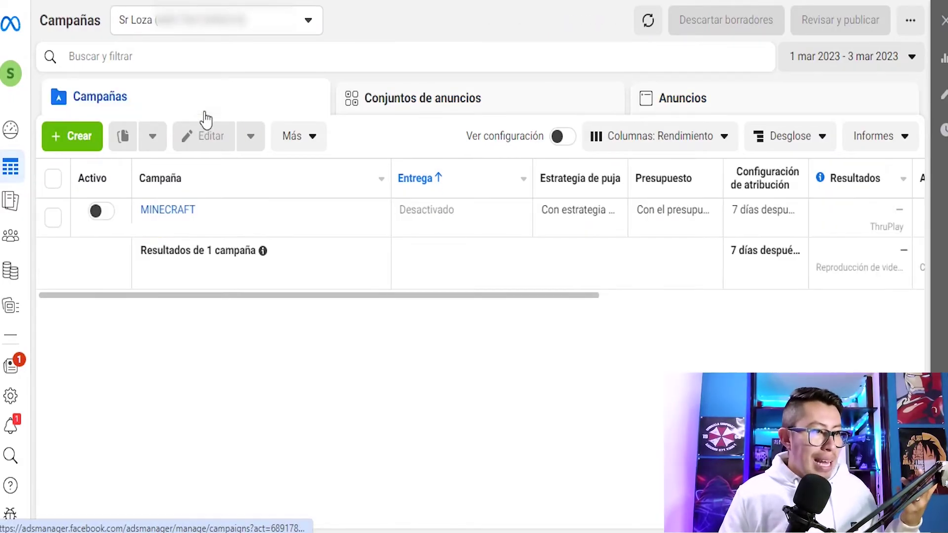
Examine the campaigns table's performance columns, from bid strategy and budget through to amount spent and end date
{"action": "left_click_drag", "start_coordinate": [440, 296], "coordinate": [413, 291]}
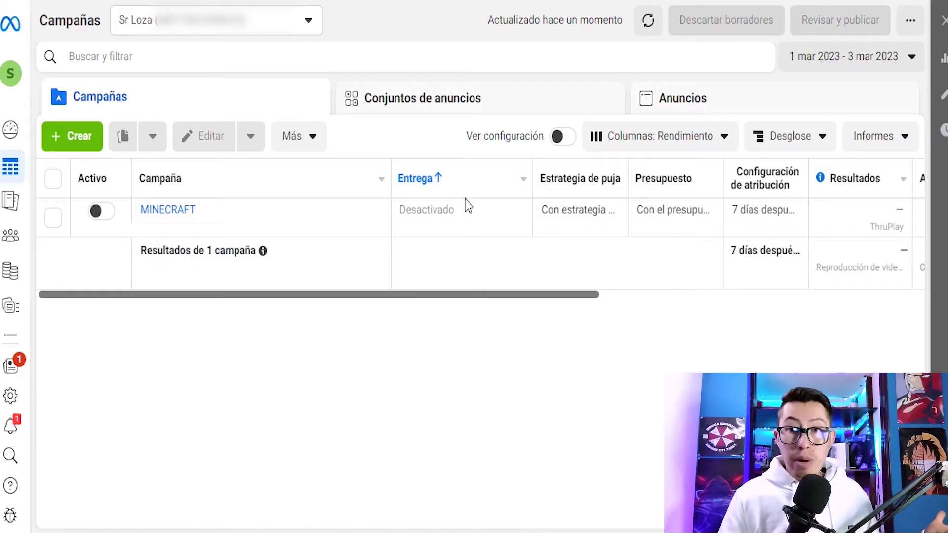
{"action": "left_click_drag", "start_coordinate": [533, 295], "coordinate": [611, 303]}
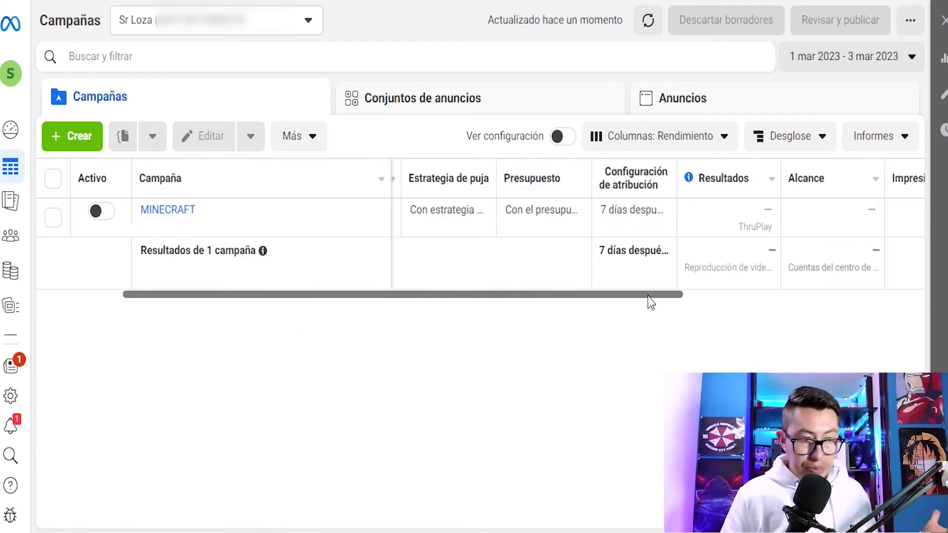
{"action": "left_click_drag", "start_coordinate": [648, 297], "coordinate": [909, 308]}
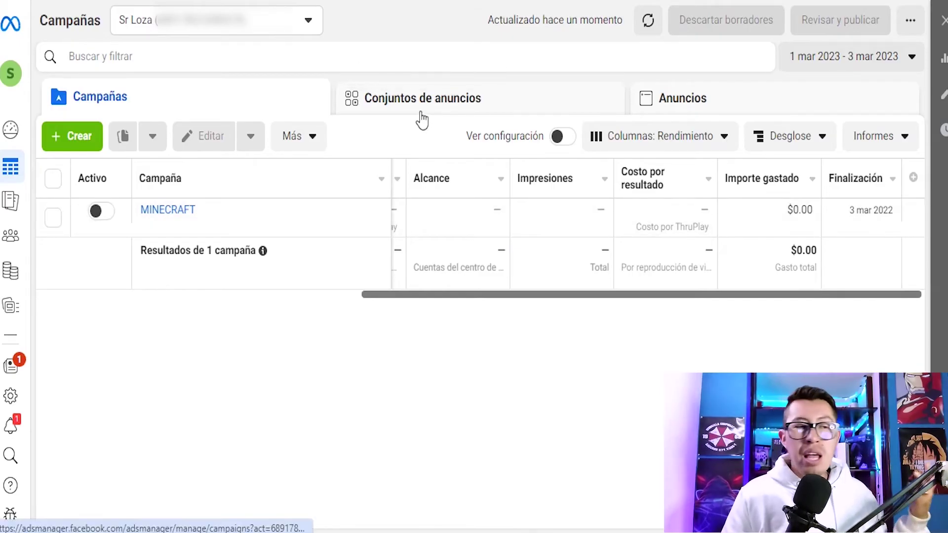
Compare the campaign table with the ads table, and return to the campaign level
{"action": "left_click", "coordinate": [474, 112]}
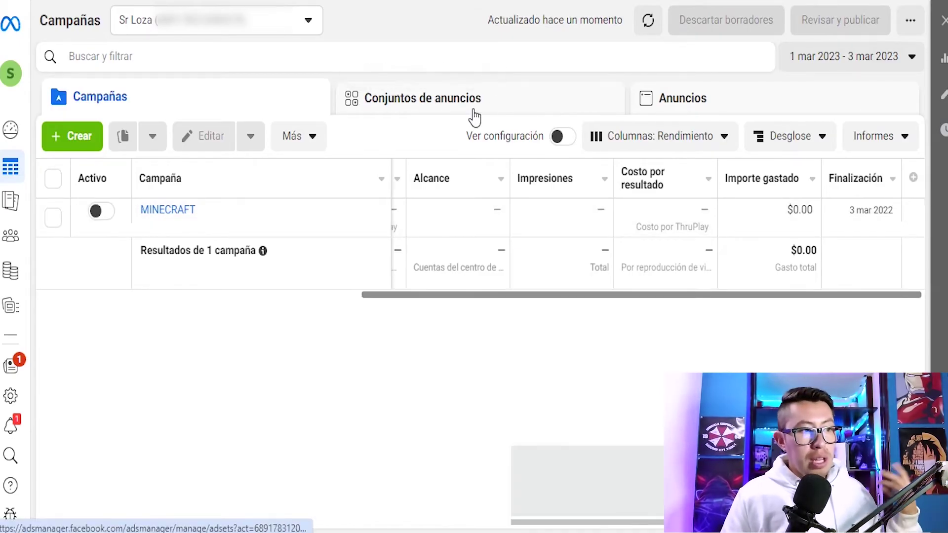
{"action": "left_click", "coordinate": [780, 106]}
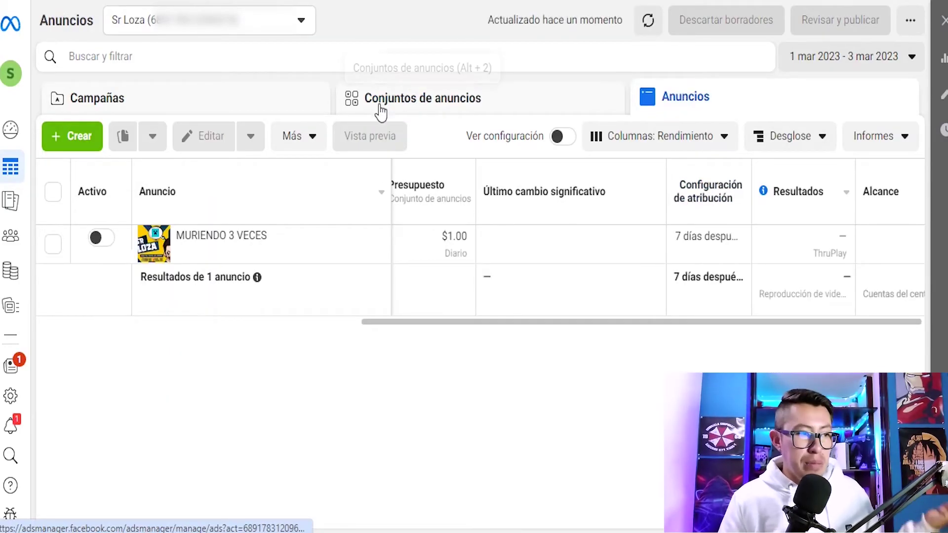
{"action": "left_click", "coordinate": [243, 106]}
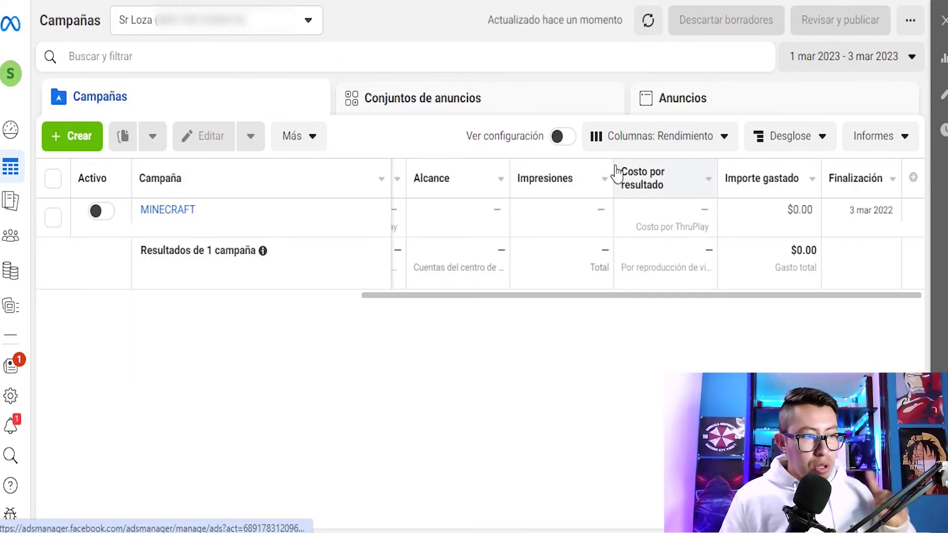
Show the campaign configuration columns, inspect the objective and buying type, and switch back to the performance columns
{"action": "left_click", "coordinate": [564, 141]}
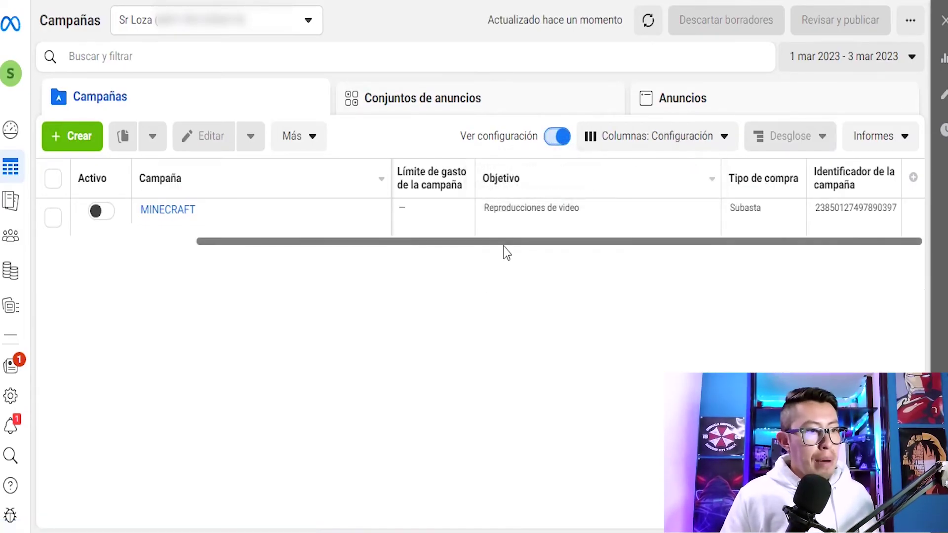
{"action": "mouse_move", "coordinate": [503, 242]}
{"action": "left_mouse_down"}
{"action": "mouse_move", "coordinate": [263, 221]}
{"action": "mouse_move", "coordinate": [500, 229]}
{"action": "left_mouse_up"}
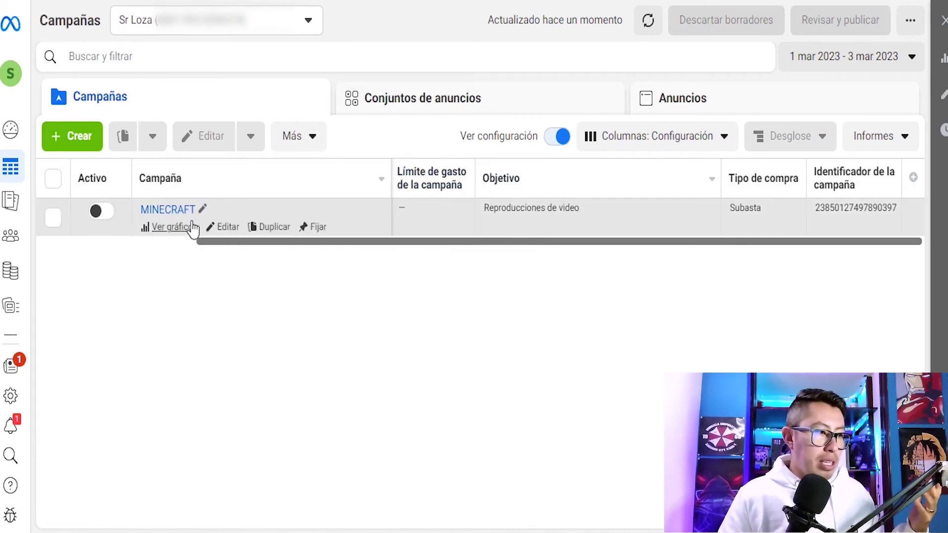
{"action": "left_click", "coordinate": [558, 137]}
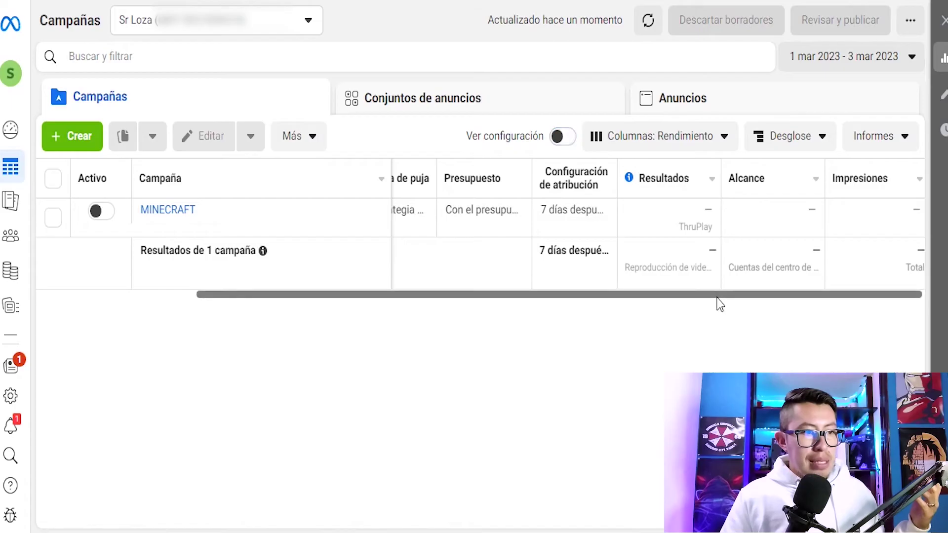
Look over the remaining performance columns and the export, custom report and standard report options for the campaigns table
{"action": "scroll", "coordinate": [720, 304], "scroll_direction": "right", "scroll_amount": 6}
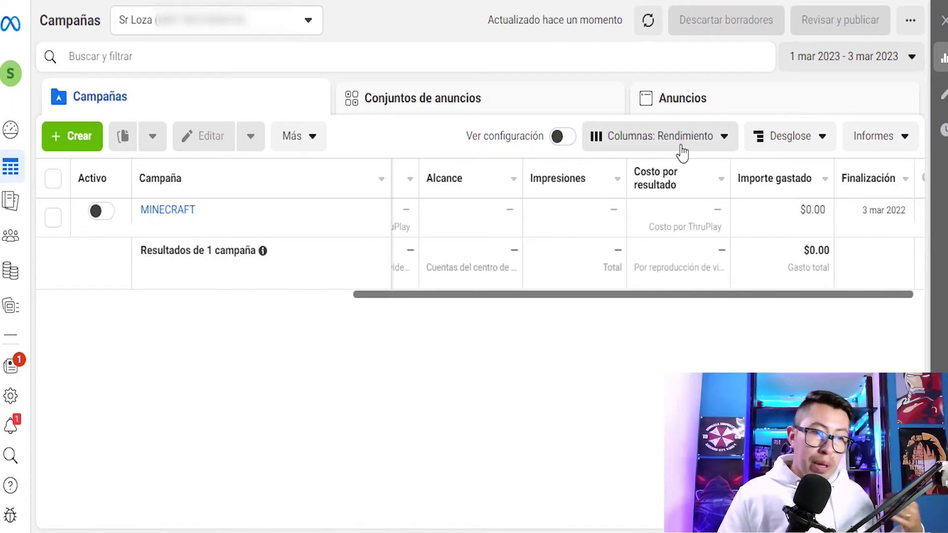
{"action": "left_click", "coordinate": [866, 143]}
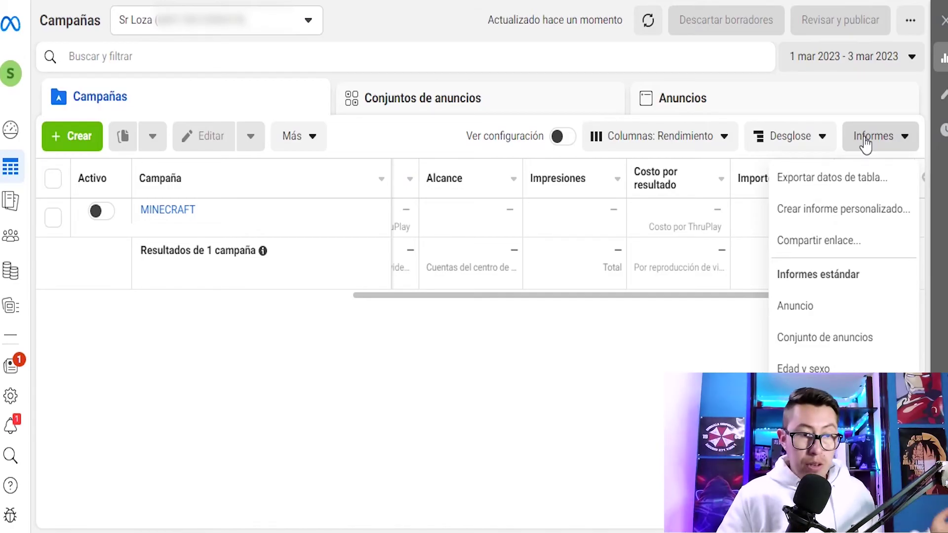
{"action": "left_click", "coordinate": [866, 144]}
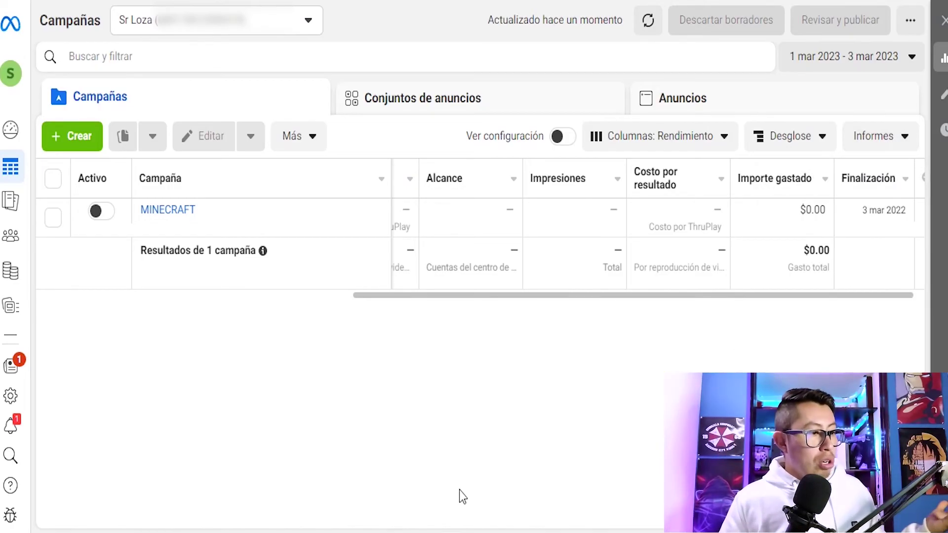